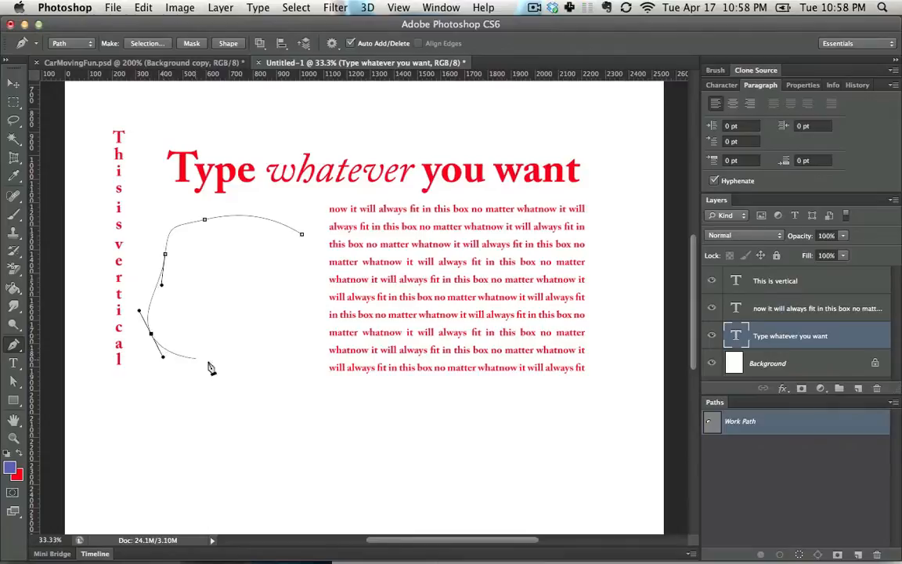
Step: Finish the curved balloon-like path beside the paragraph with a narrow neck and flat base, and close it at its starting anchor
{"action": "left_click_drag", "start_coordinate": [245, 369], "coordinate": [290, 380]}
{"action": "left_click_drag", "start_coordinate": [274, 423], "coordinate": [261, 432]}
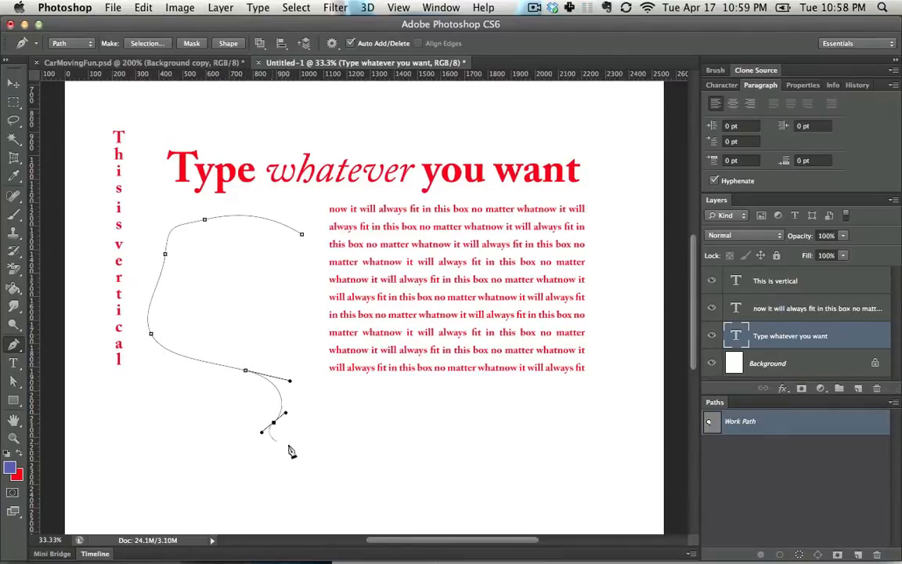
{"action": "left_click", "coordinate": [336, 426]}
{"action": "left_click_drag", "start_coordinate": [295, 340], "coordinate": [308, 306]}
{"action": "left_click", "coordinate": [302, 235]}
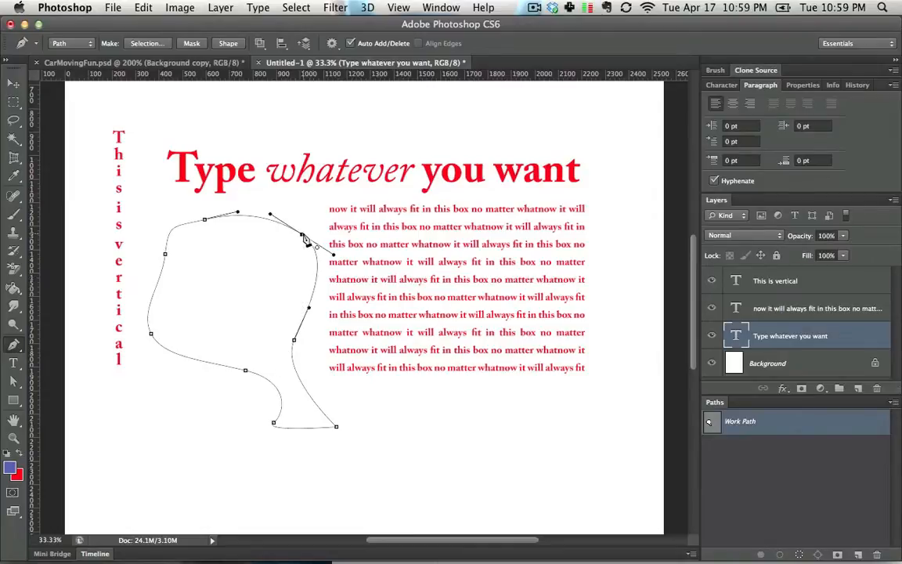
{"action": "left_click_drag", "start_coordinate": [305, 239], "coordinate": [266, 215]}
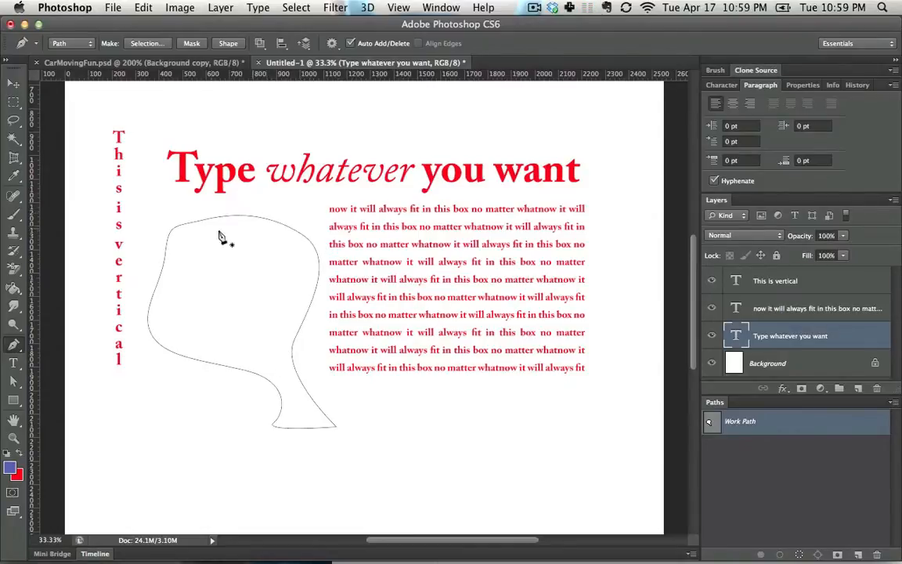
Step: Reshape the upper-left curve of the closed path by adjusting its anchor point and handles, and undo the stray path segment
{"action": "left_click", "coordinate": [276, 226], "text": "ctrl"}
{"action": "left_click_drag", "start_coordinate": [204, 220], "coordinate": [158, 272]}
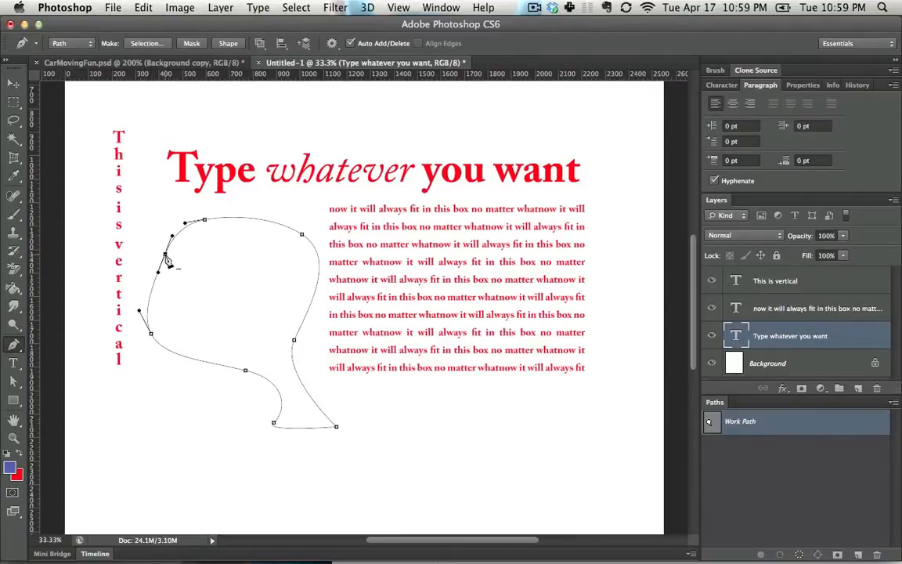
{"action": "mouse_move", "coordinate": [166, 258]}
{"action": "left_mouse_down"}
{"action": "mouse_move", "coordinate": [154, 254]}
{"action": "mouse_move", "coordinate": [160, 265]}
{"action": "left_mouse_up"}
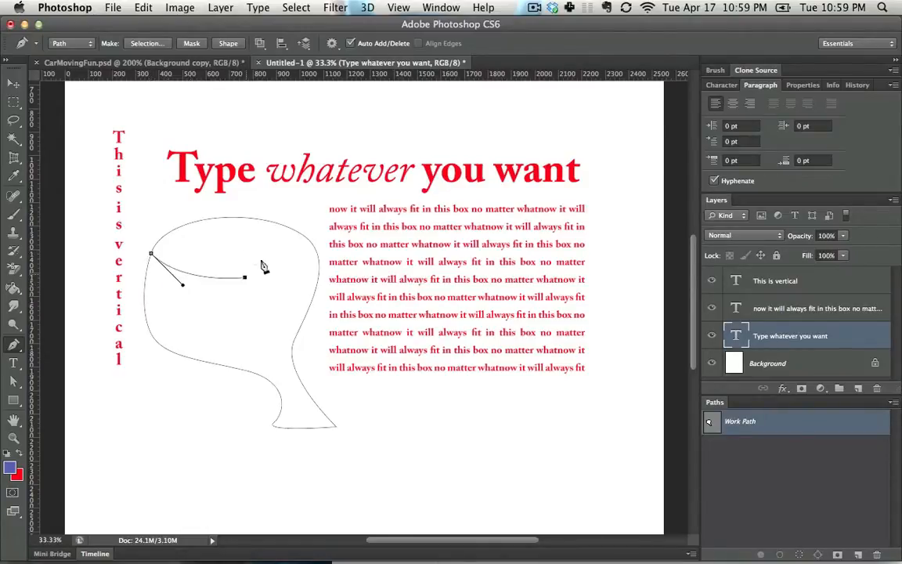
{"action": "left_click_drag", "start_coordinate": [244, 277], "coordinate": [271, 208]}
{"action": "key", "text": "super+z"}
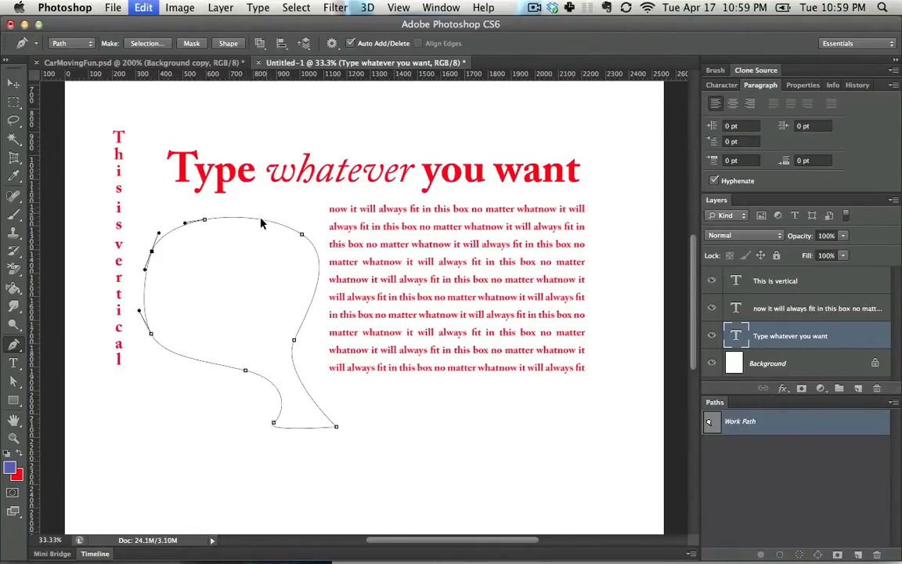
Step: Adjust the direction handles of the path's two top anchor points to reshape the top curve
{"action": "left_click", "coordinate": [205, 220]}
{"action": "left_click_drag", "start_coordinate": [211, 219], "coordinate": [252, 212]}
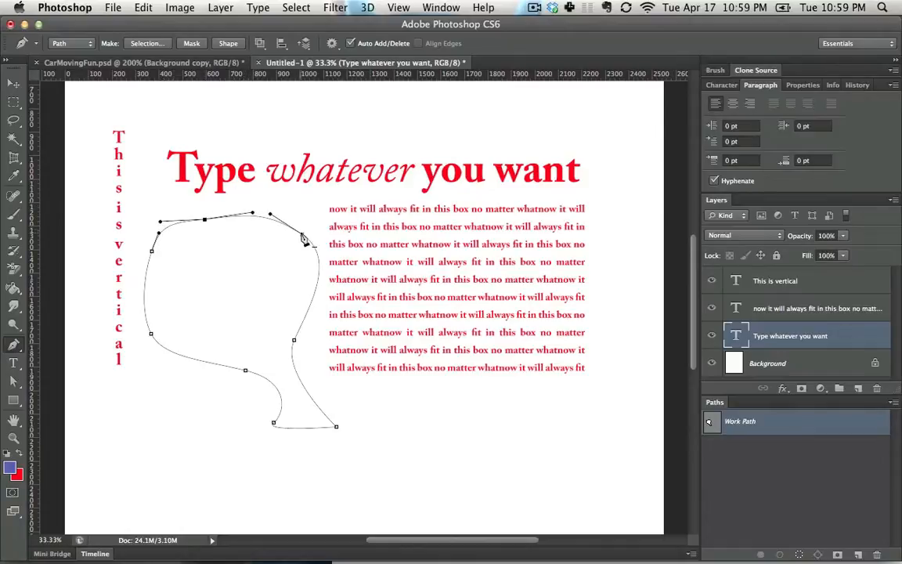
{"action": "left_click_drag", "start_coordinate": [302, 237], "coordinate": [254, 215]}
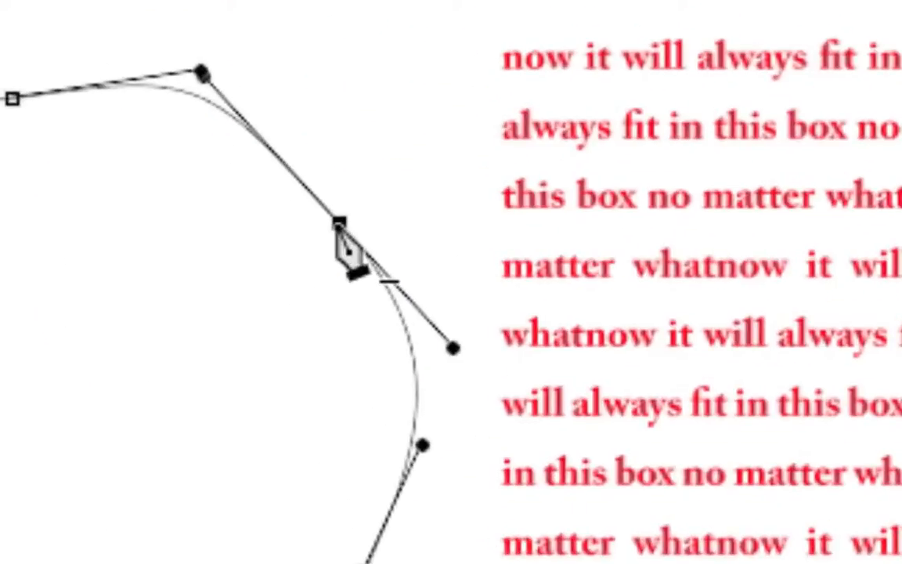
Step: Add an anchor point on the upper-right curve, and delete both the top anchor point and the added one
{"action": "left_click", "coordinate": [248, 130]}
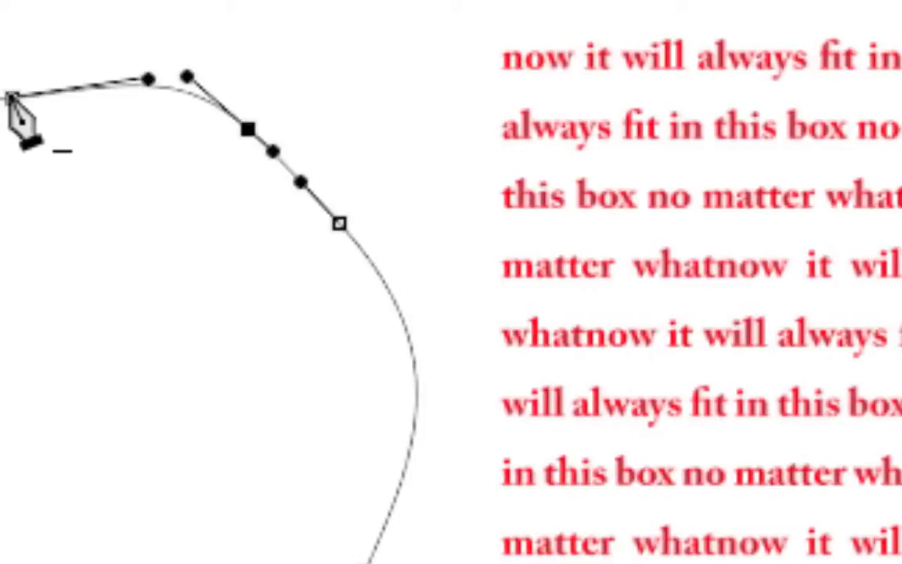
{"action": "left_click", "coordinate": [14, 97]}
{"action": "left_click", "coordinate": [248, 130]}
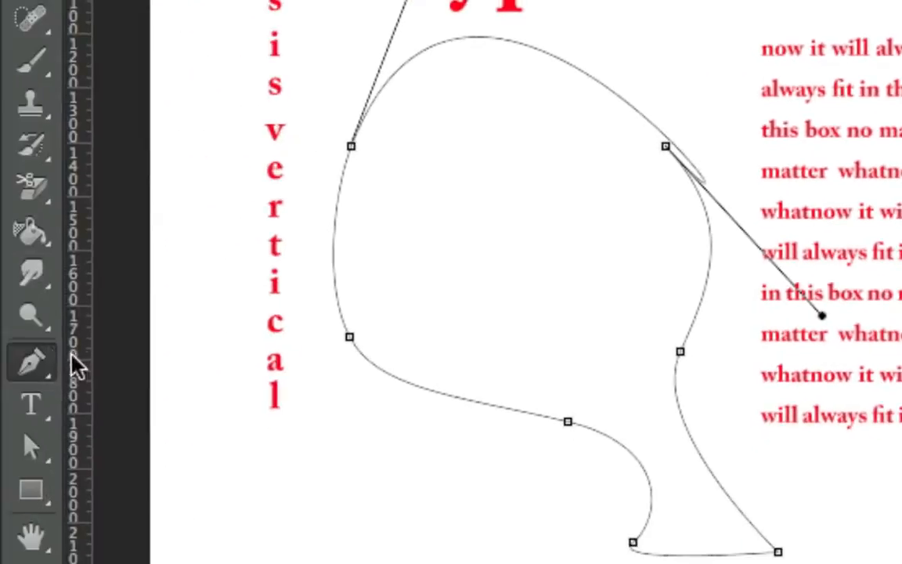
Step: Round off the path's top curve with the Pen tool by adjusting the direction handles of its two upper anchor points
{"action": "left_click", "coordinate": [36, 362]}
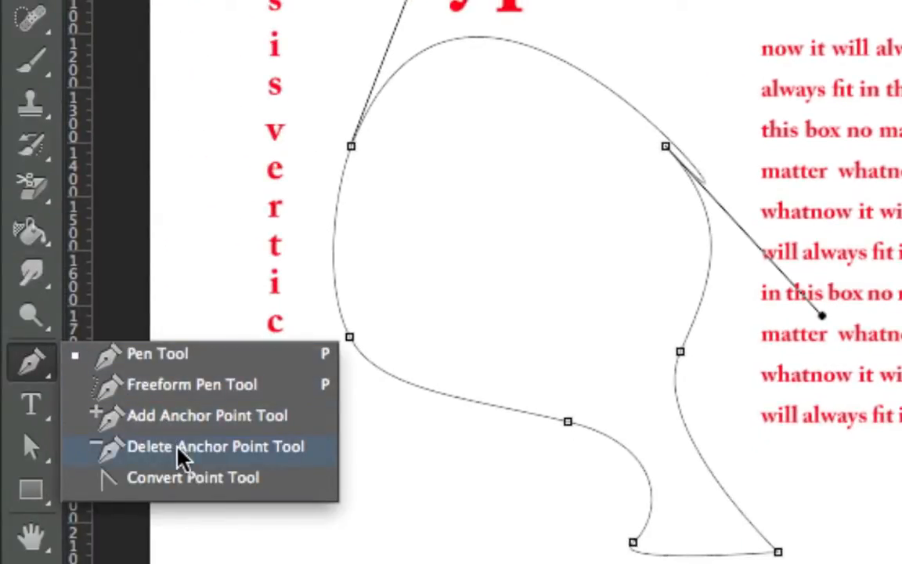
{"action": "left_click", "coordinate": [177, 360]}
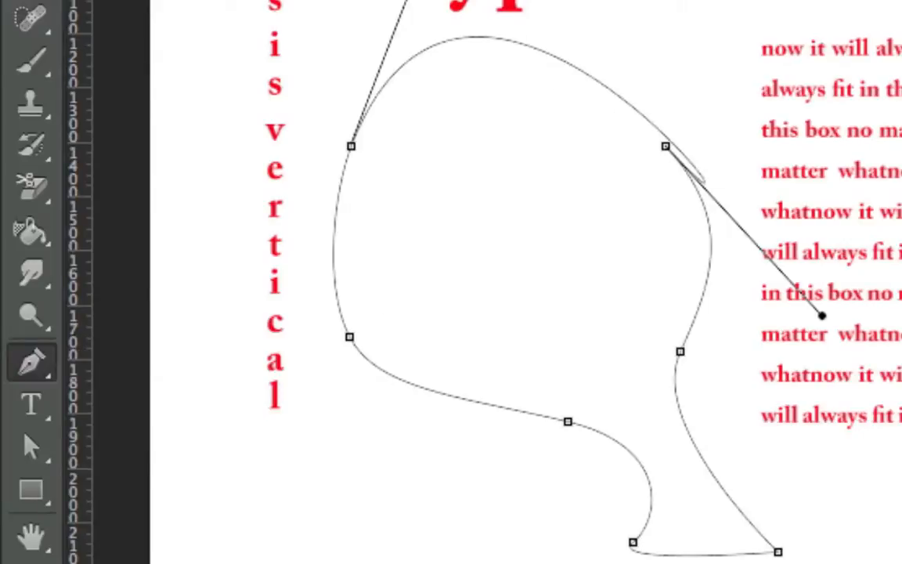
{"action": "left_click_drag", "start_coordinate": [407, 0], "coordinate": [457, 16]}
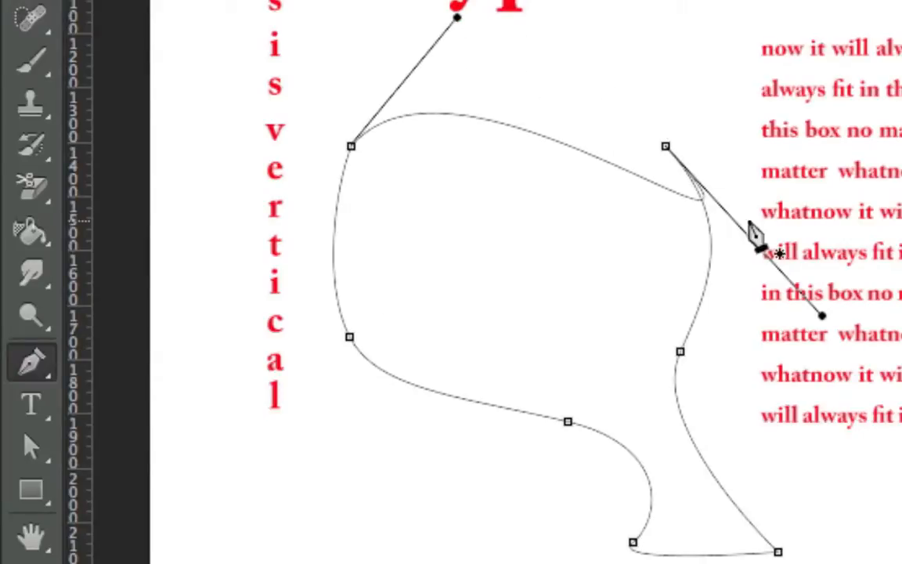
{"action": "left_click_drag", "start_coordinate": [671, 155], "coordinate": [614, 90]}
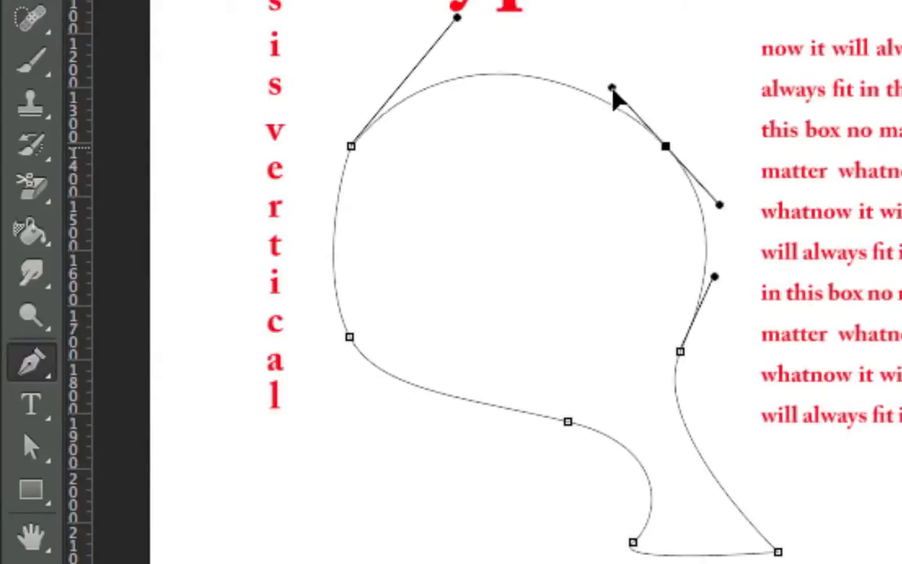
Step: Try drawing freehand paths over the heading with the Freeform Pen tool, and undo them
{"action": "left_click", "coordinate": [54, 374]}
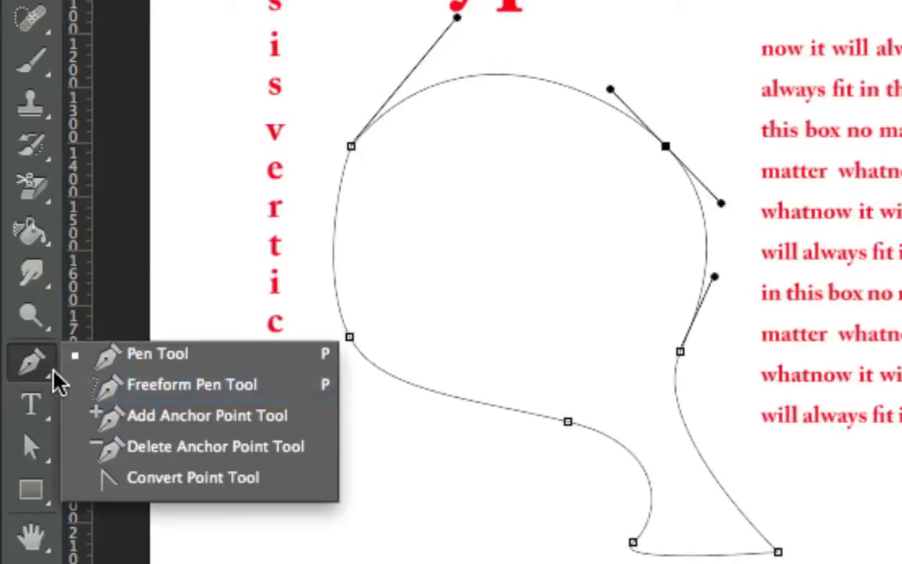
{"action": "left_click", "coordinate": [142, 386]}
{"action": "mouse_move", "coordinate": [467, 118]}
{"action": "left_mouse_down"}
{"action": "mouse_move", "coordinate": [560, 89]}
{"action": "mouse_move", "coordinate": [469, 242]}
{"action": "mouse_move", "coordinate": [462, 121]}
{"action": "mouse_move", "coordinate": [410, 138]}
{"action": "left_mouse_up"}
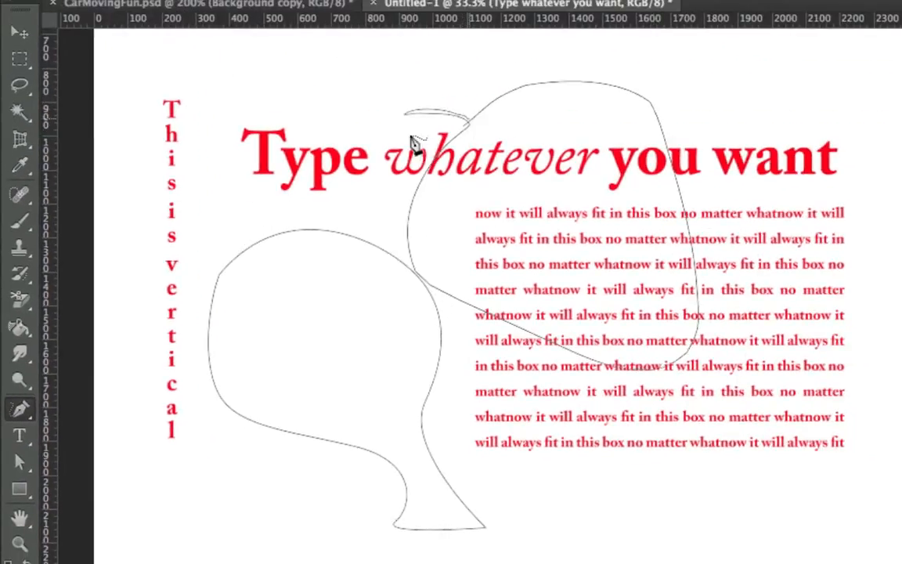
{"action": "key", "text": "ctrl+z"}
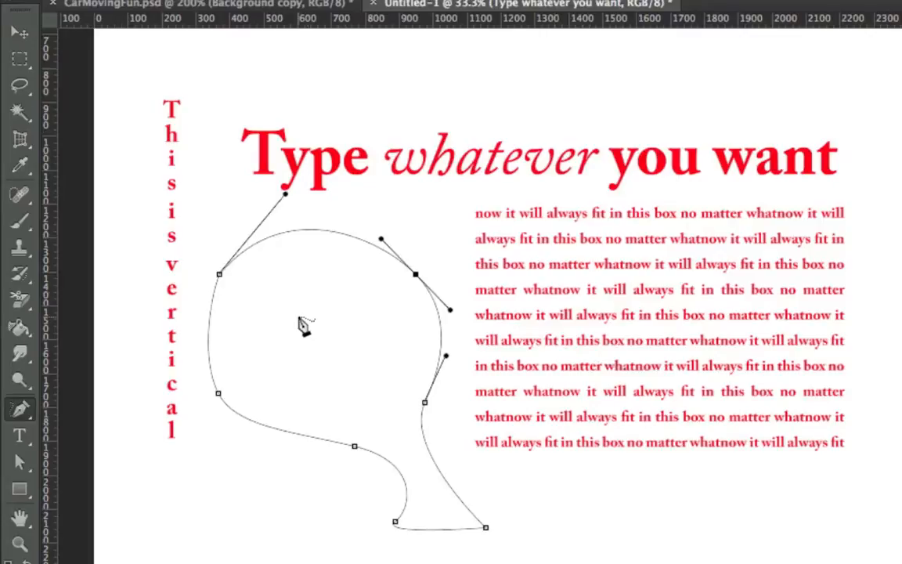
{"action": "mouse_move", "coordinate": [631, 130]}
{"action": "left_mouse_down"}
{"action": "mouse_move", "coordinate": [647, 90]}
{"action": "mouse_move", "coordinate": [694, 414]}
{"action": "mouse_move", "coordinate": [618, 115]}
{"action": "left_mouse_up"}
{"action": "key", "text": "ctrl+z"}
Step: Convert the path's upper-left anchor with the Pen tool by pulling out a new pair of direction handles
{"action": "left_click_drag", "start_coordinate": [21, 414], "coordinate": [69, 415]}
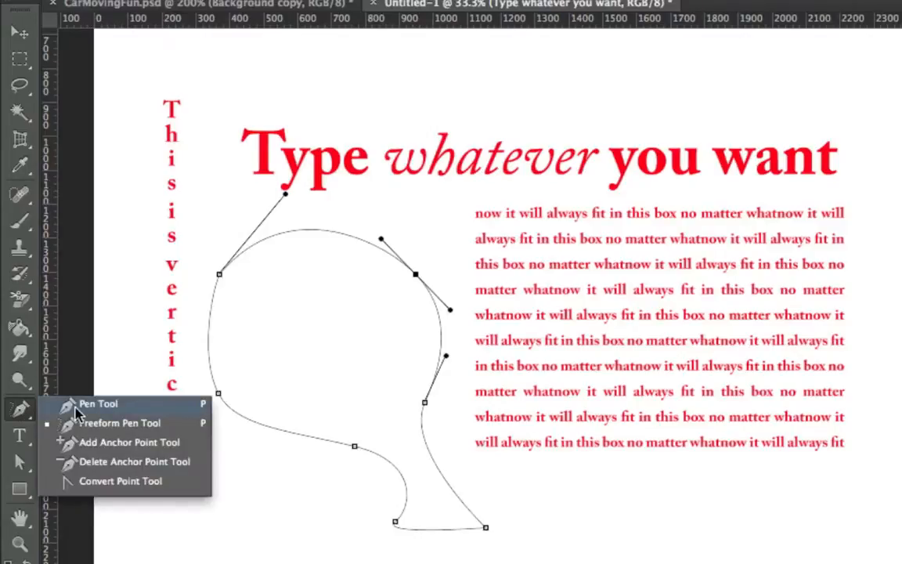
{"action": "left_click", "coordinate": [112, 483]}
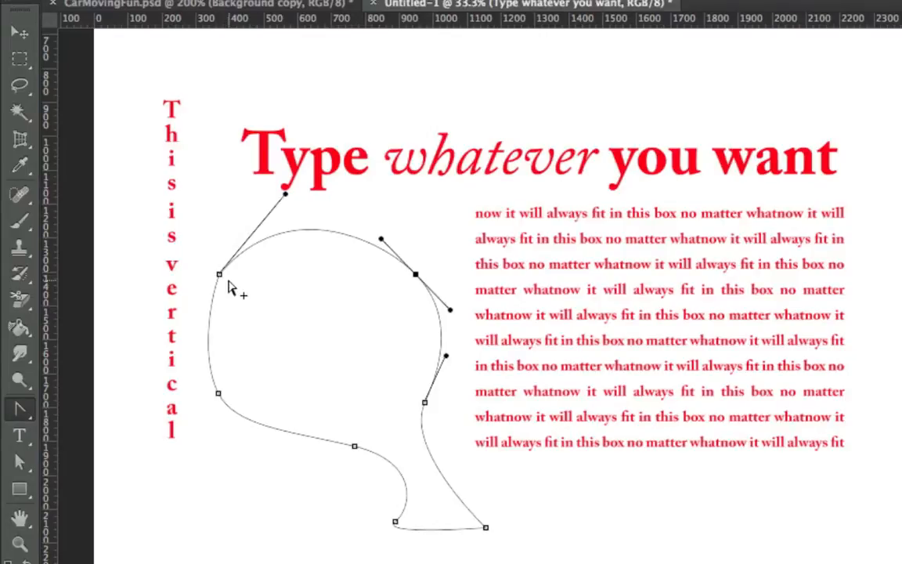
{"action": "left_click", "coordinate": [20, 408]}
{"action": "left_click", "coordinate": [83, 407]}
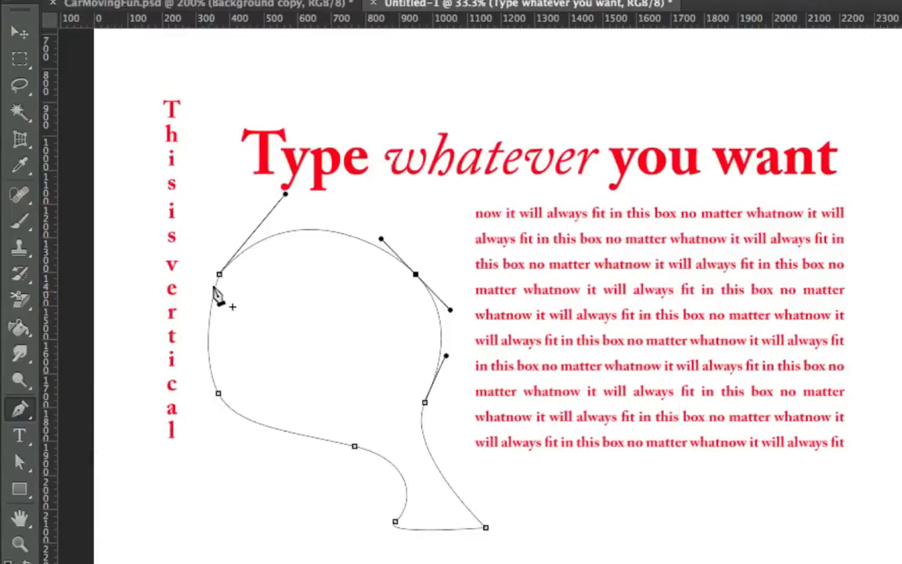
{"action": "left_click_drag", "start_coordinate": [220, 274], "coordinate": [187, 347]}
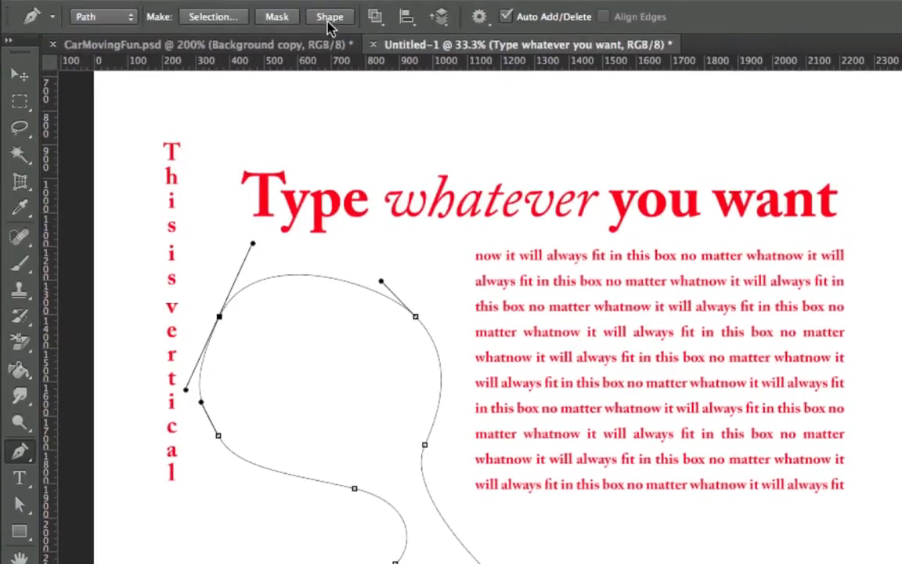
Step: Try turning the path into a filled shape layer, and undo it
{"action": "left_click", "coordinate": [329, 19]}
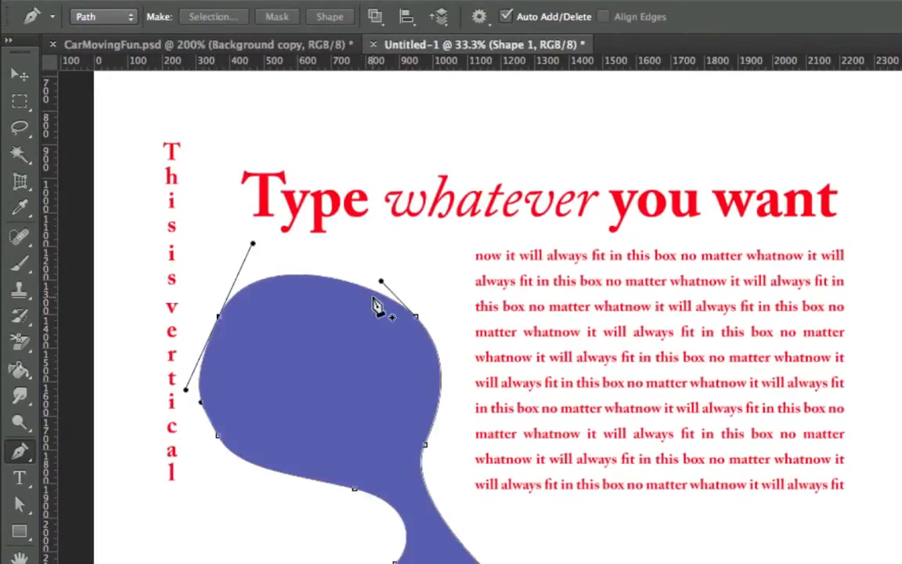
{"action": "key", "text": "ctrl+z"}
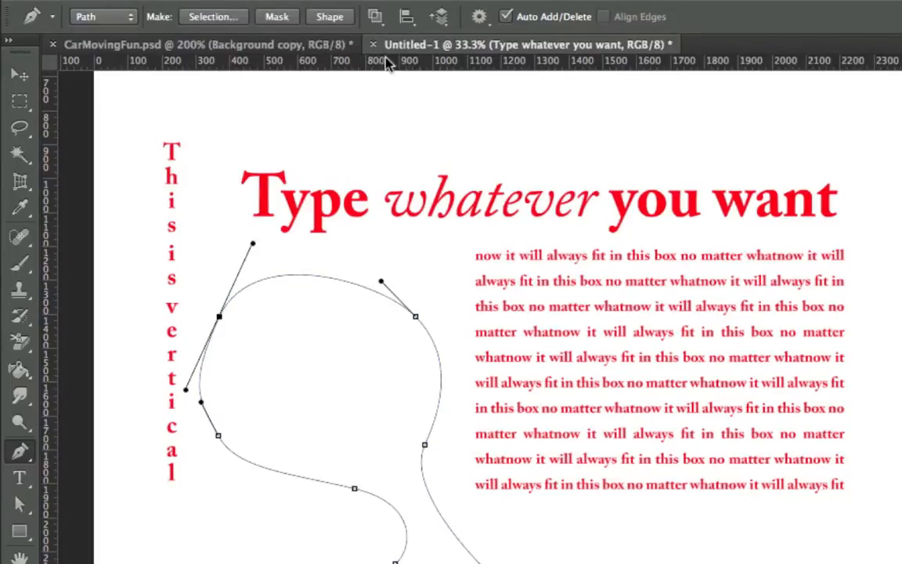
Step: In CarMovingFun.psd, start a path around the face, tracing from the forehead down past the nose to the cheek
{"action": "left_click", "coordinate": [274, 45]}
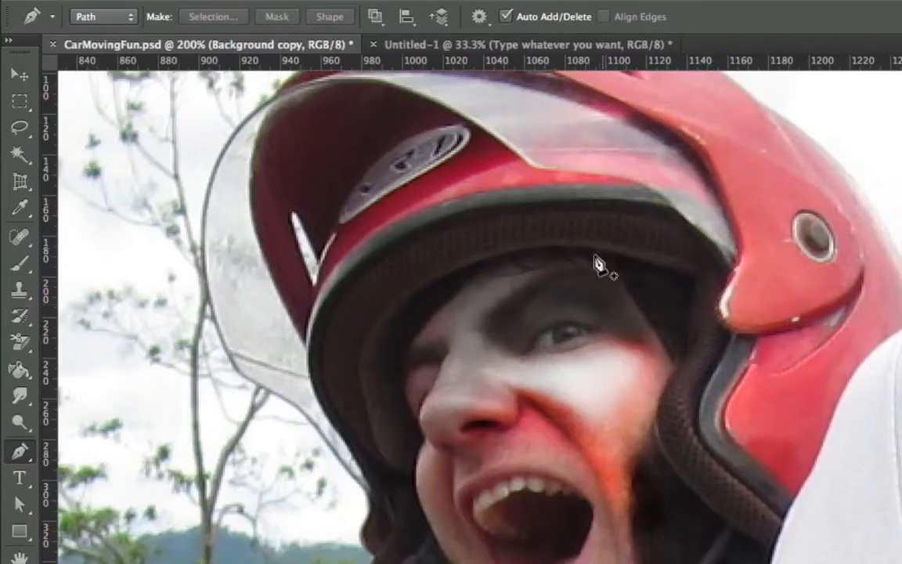
{"action": "left_click_drag", "start_coordinate": [591, 265], "coordinate": [547, 256]}
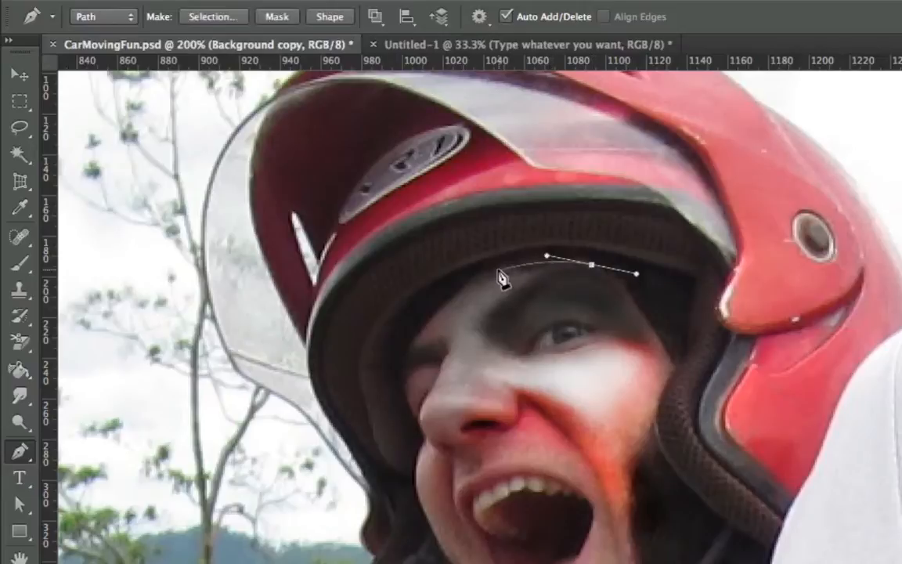
{"action": "left_click_drag", "start_coordinate": [491, 268], "coordinate": [464, 283]}
{"action": "left_click_drag", "start_coordinate": [431, 320], "coordinate": [418, 488]}
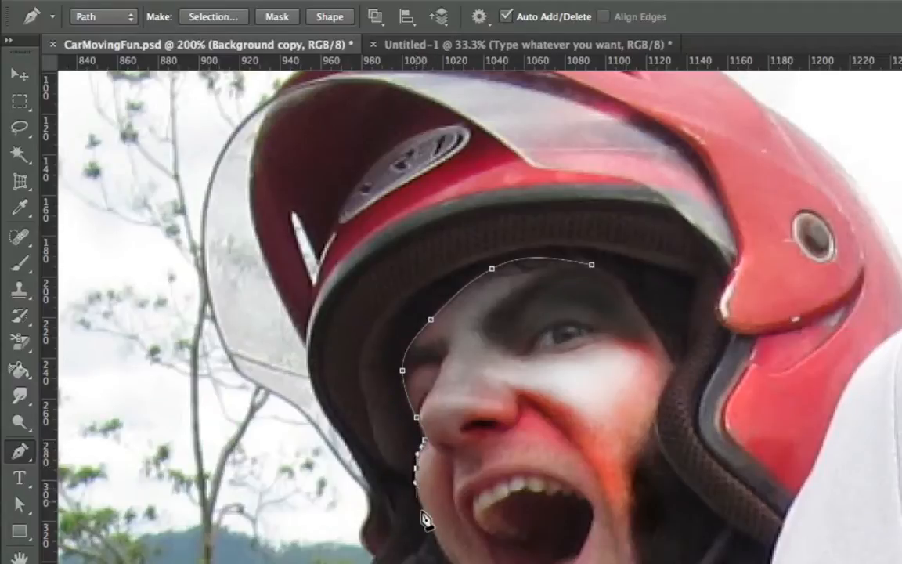
{"action": "left_click_drag", "start_coordinate": [429, 522], "coordinate": [437, 545]}
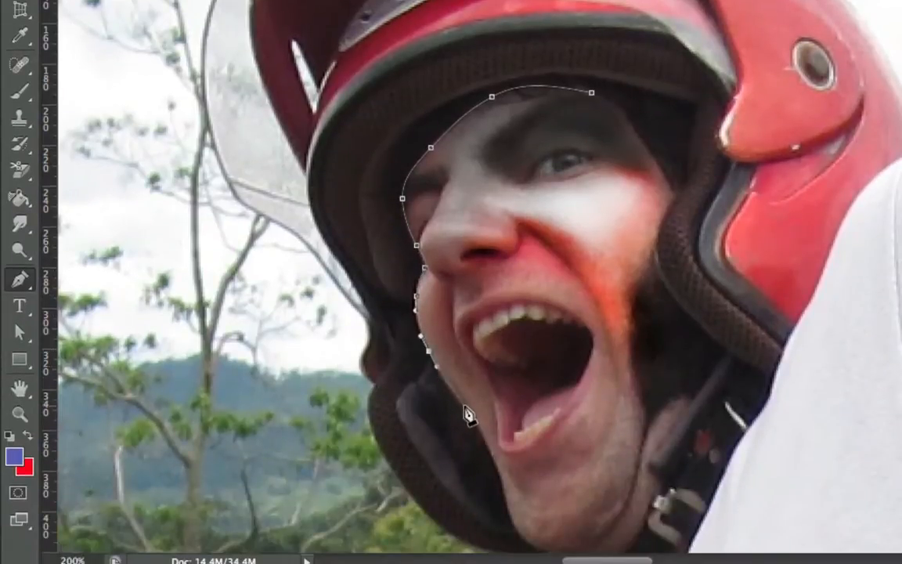
Step: Continue the face path along the jaw and chin, up beside the helmet strap and padding, and close it at the forehead
{"action": "left_click_drag", "start_coordinate": [465, 411], "coordinate": [491, 440]}
{"action": "left_click_drag", "start_coordinate": [499, 448], "coordinate": [591, 475]}
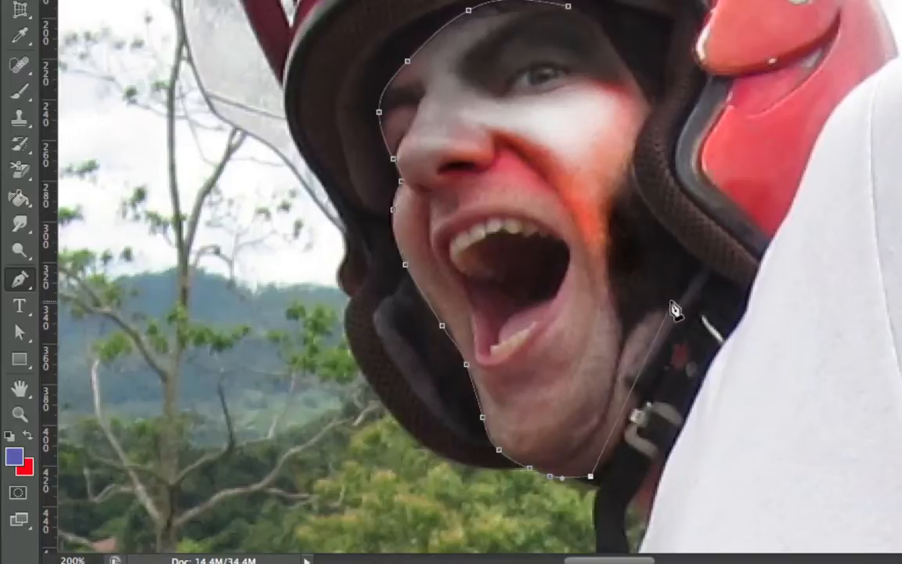
{"action": "left_click", "coordinate": [685, 340]}
{"action": "left_click", "coordinate": [680, 215]}
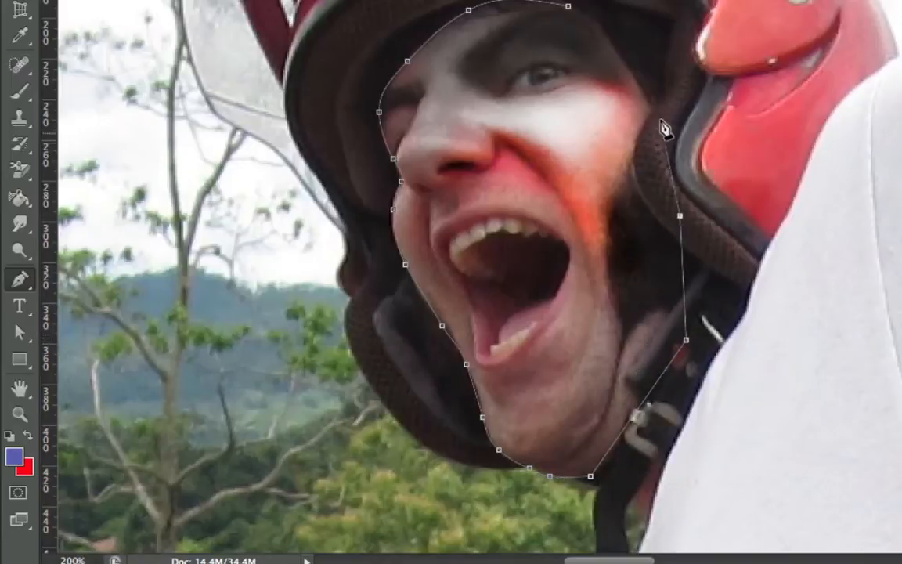
{"action": "left_click_drag", "start_coordinate": [653, 105], "coordinate": [535, 17]}
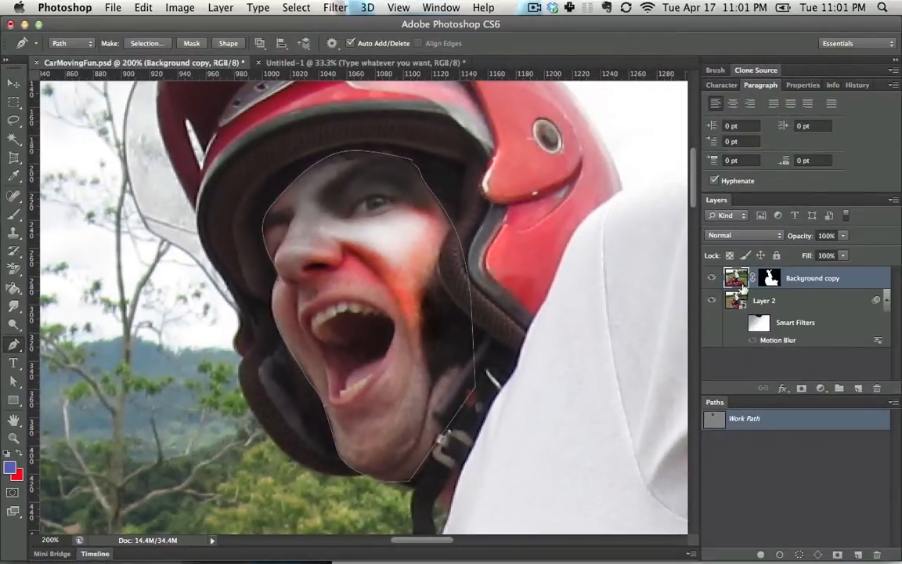
Step: Delete the Background copy layer's mask, give it a vector mask made from the face path, and hide Layer 2
{"action": "left_click_drag", "start_coordinate": [743, 286], "coordinate": [874, 388]}
{"action": "left_click", "coordinate": [402, 218]}
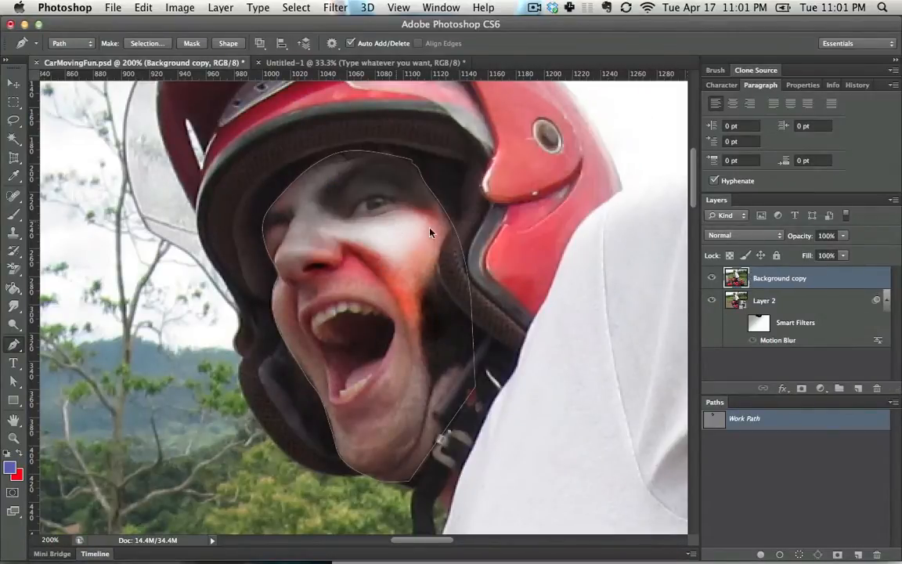
{"action": "left_click", "coordinate": [190, 44]}
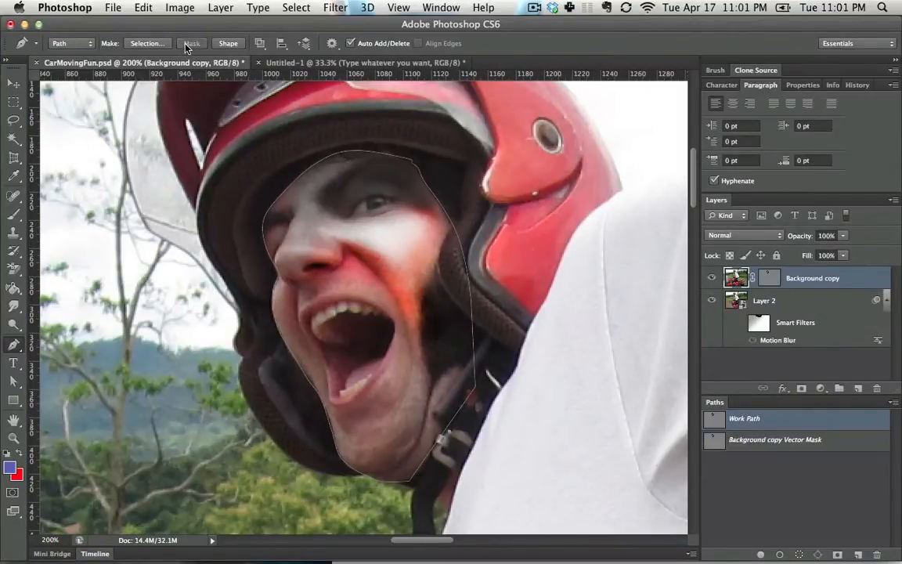
{"action": "left_click", "coordinate": [710, 300]}
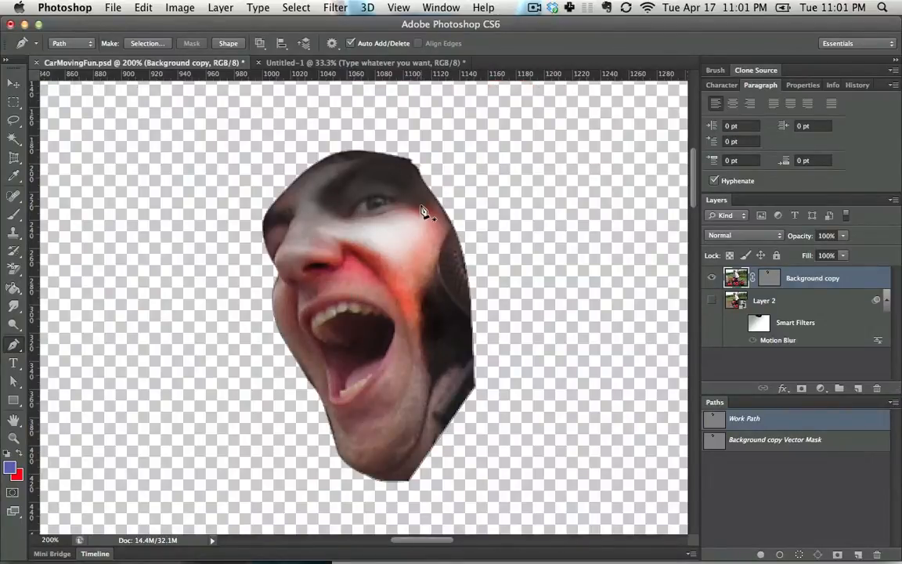
Step: Try reshaping the forehead of the work path by pulling its anchor points upward and outward
{"action": "left_click", "coordinate": [408, 165], "text": "ctrl"}
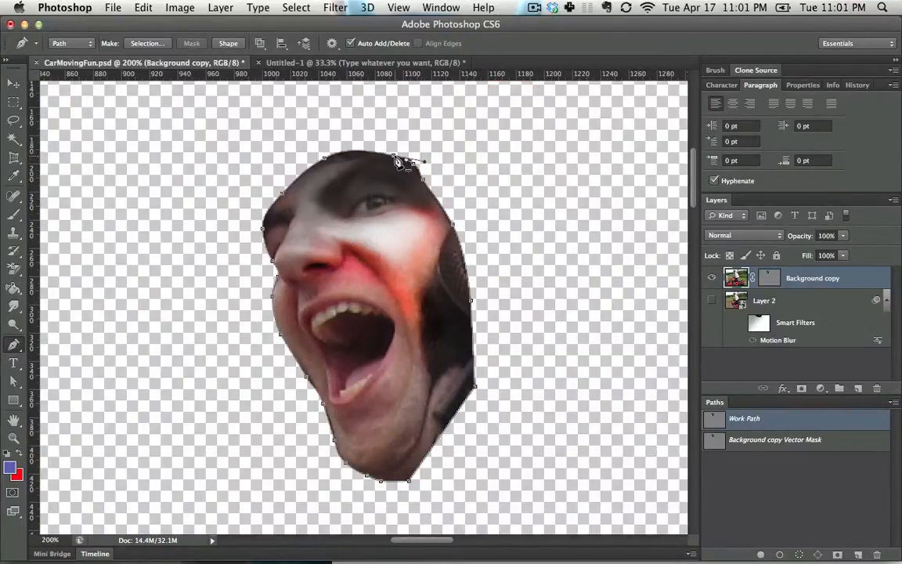
{"action": "left_click_drag", "start_coordinate": [395, 159], "coordinate": [369, 127]}
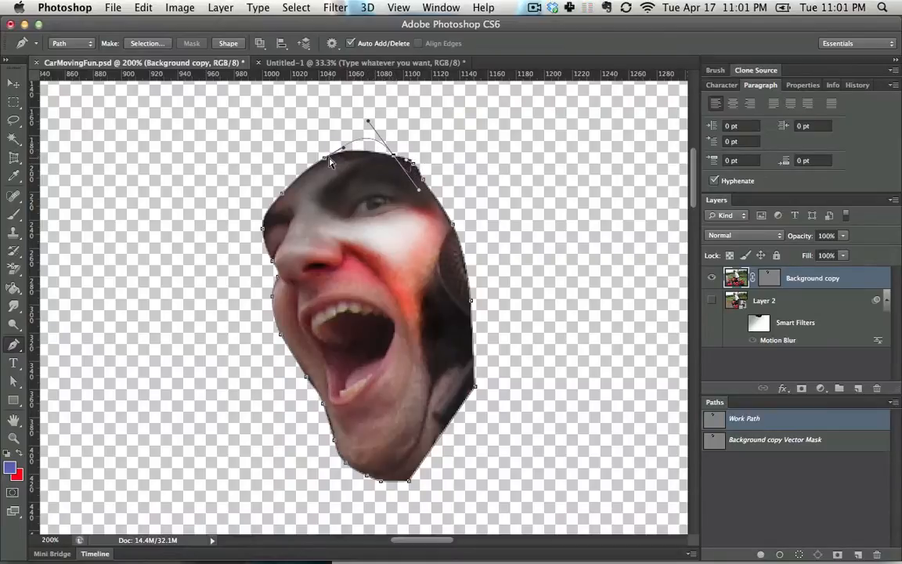
{"action": "left_click_drag", "start_coordinate": [329, 159], "coordinate": [287, 124]}
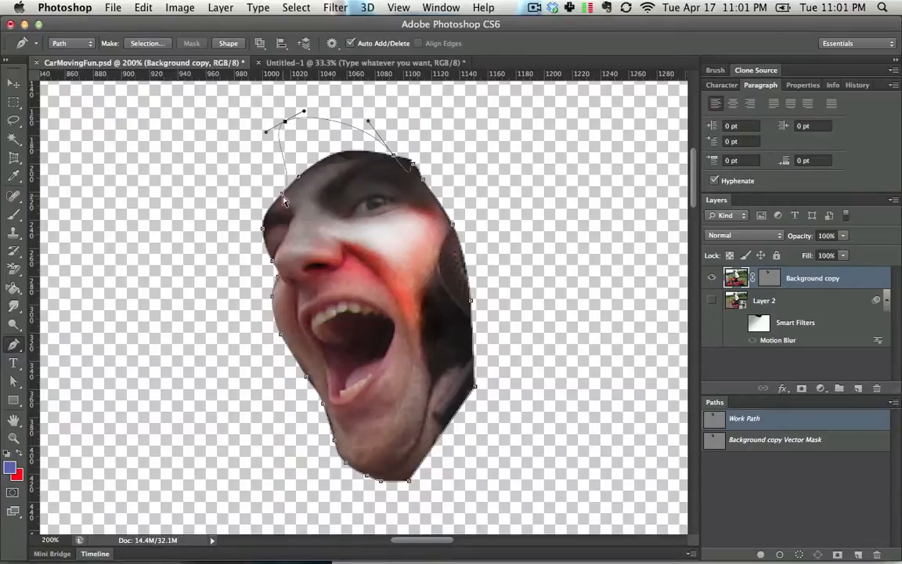
{"action": "left_click_drag", "start_coordinate": [283, 201], "coordinate": [229, 144]}
Step: Select the Background copy layer's vector mask and toggle it off and on to compare the masked and unmasked image
{"action": "left_click", "coordinate": [767, 279]}
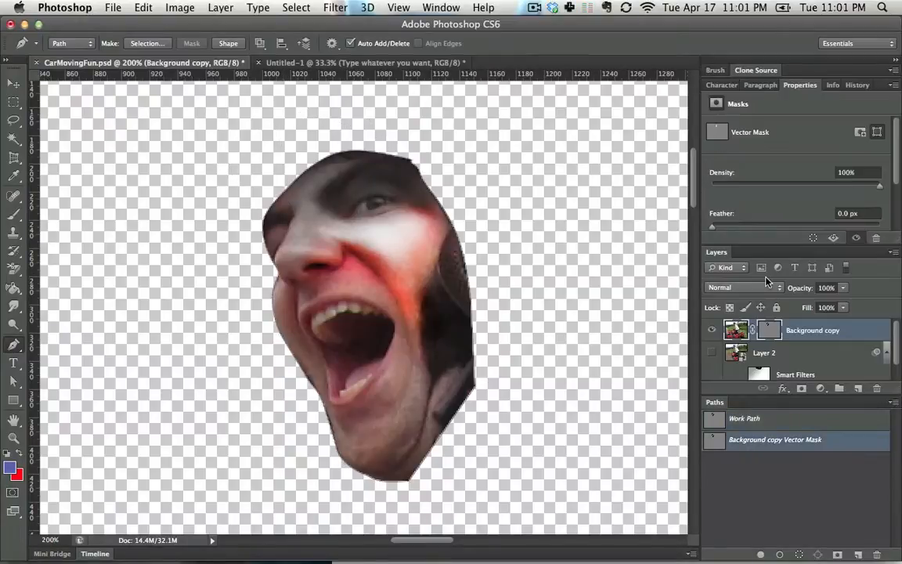
{"action": "left_click", "coordinate": [770, 330], "text": "shift"}
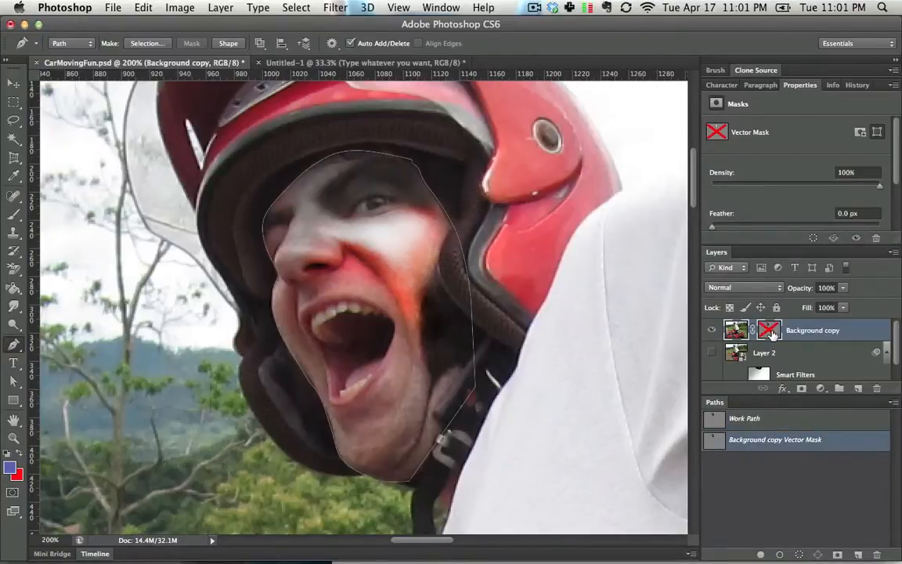
{"action": "left_click", "coordinate": [772, 333], "text": "shift"}
{"action": "left_click", "coordinate": [769, 332], "text": "shift"}
{"action": "left_click", "coordinate": [770, 332], "text": "shift"}
Step: Try pulling a forehead point of the vector mask outward, and undo back to the layer's original pixel mask
{"action": "left_click", "coordinate": [394, 161]}
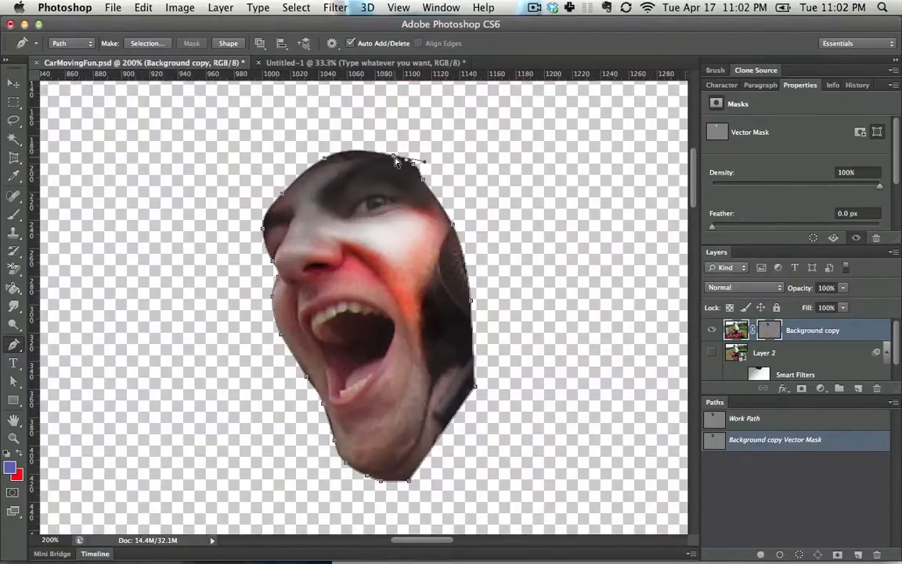
{"action": "left_click_drag", "start_coordinate": [395, 162], "coordinate": [359, 102]}
{"action": "key", "text": "super+z"}
{"action": "key", "text": "super+alt+z"}
{"action": "key", "text": "super+alt+z"}
{"action": "key", "text": "super+alt+z"}
{"action": "key", "text": "super+alt+z"}
{"action": "key", "text": "super+alt+z"}
{"action": "key", "text": "super+alt+z"}
{"action": "key", "text": "super+alt+z"}
{"action": "key", "text": "super+alt+z"}
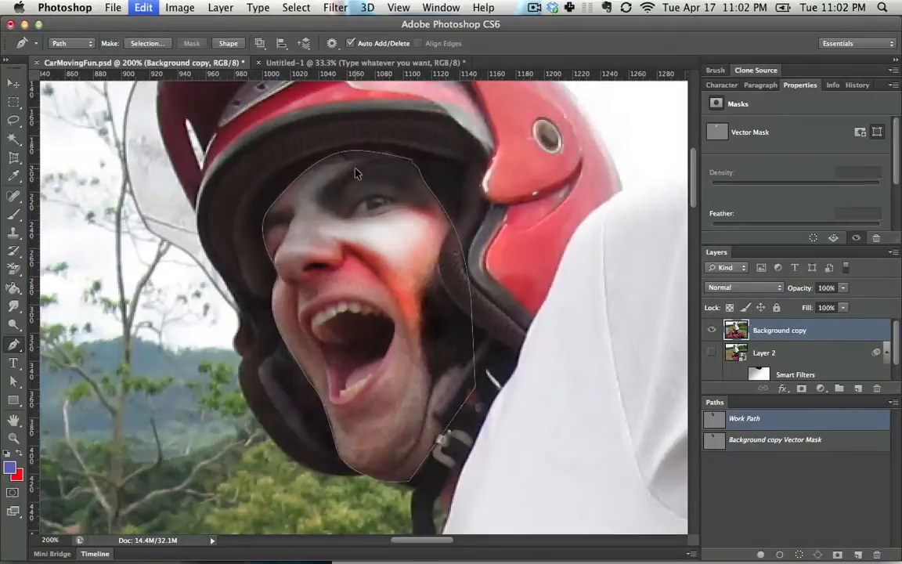
Step: Make a new anti-aliased selection from the face path with a feather radius of 0 pixels, and reselect the work path
{"action": "left_click", "coordinate": [147, 45]}
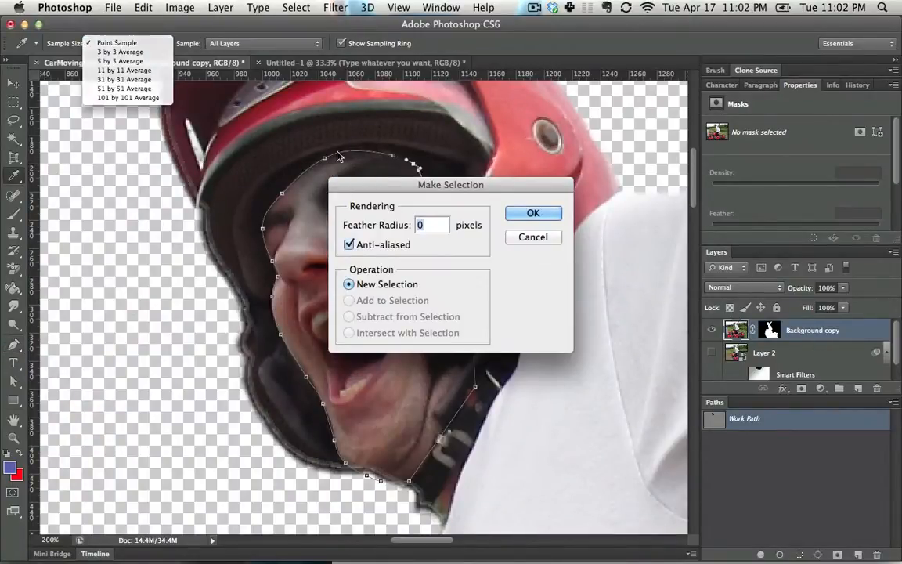
{"action": "key", "text": "Return"}
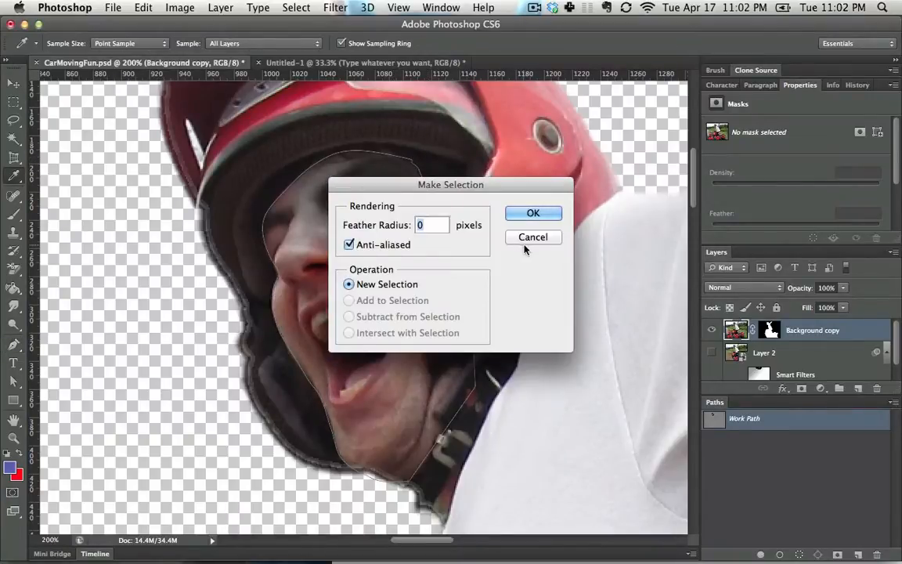
{"action": "left_click", "coordinate": [532, 213]}
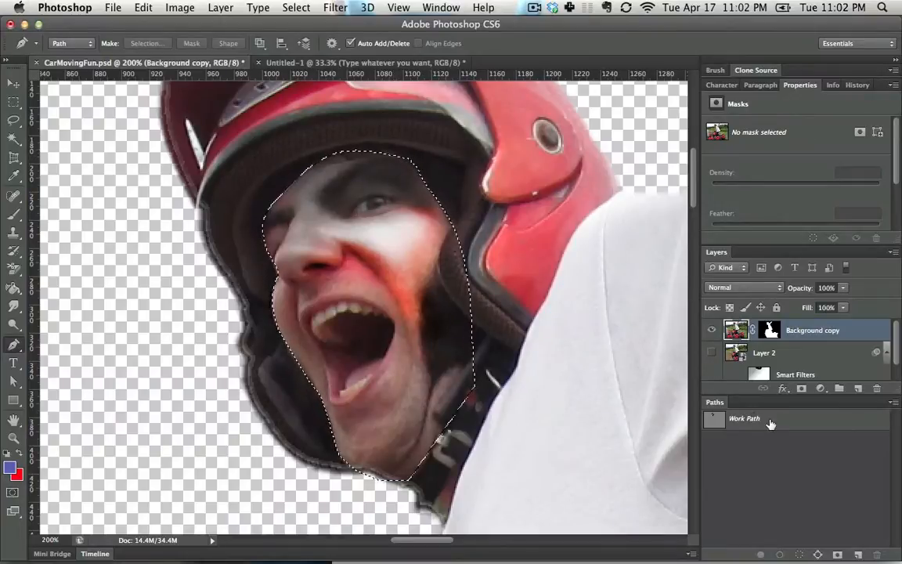
{"action": "left_click", "coordinate": [737, 420]}
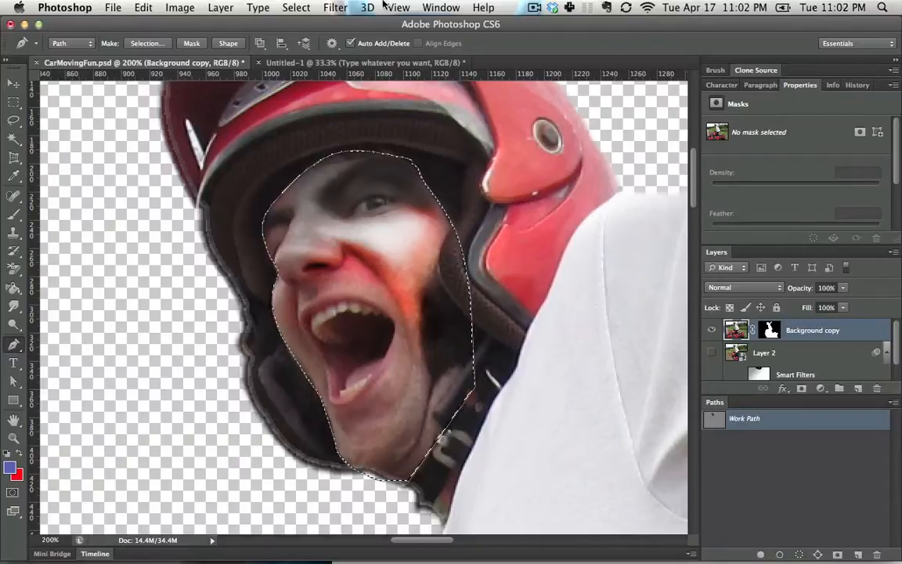
Step: Try saving the work path as a permanent path, and undo it
{"action": "left_click", "coordinate": [441, 7]}
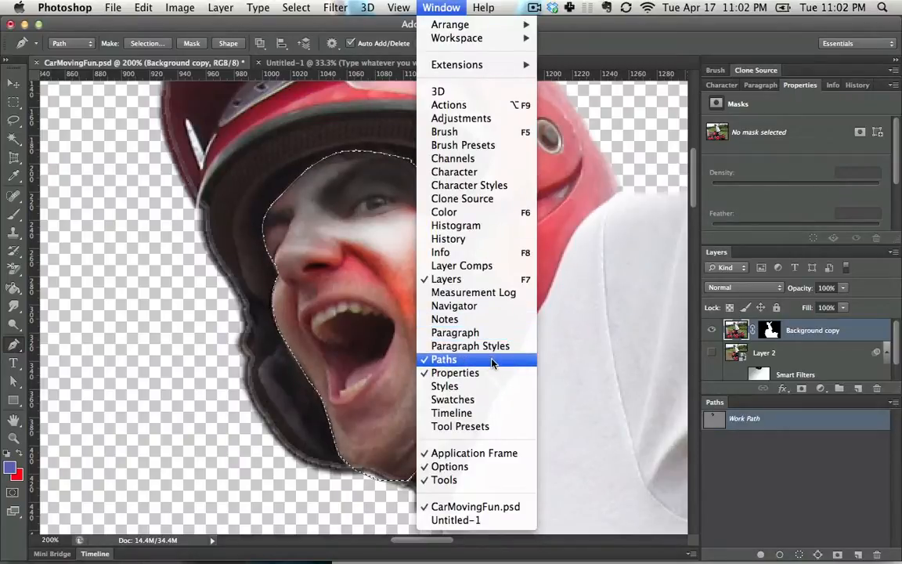
{"action": "left_click", "coordinate": [448, 7]}
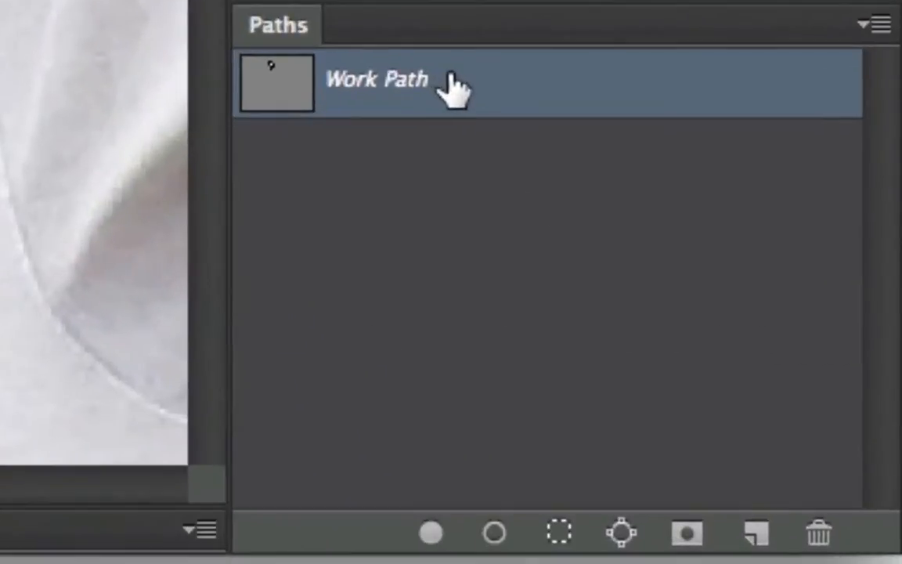
{"action": "left_click_drag", "start_coordinate": [546, 186], "coordinate": [759, 533]}
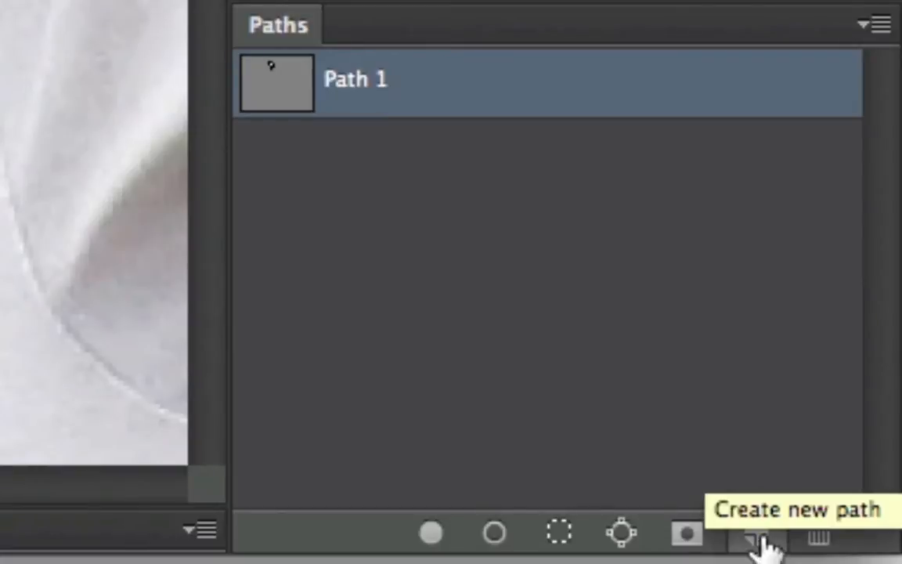
{"action": "key", "text": "ctrl+z"}
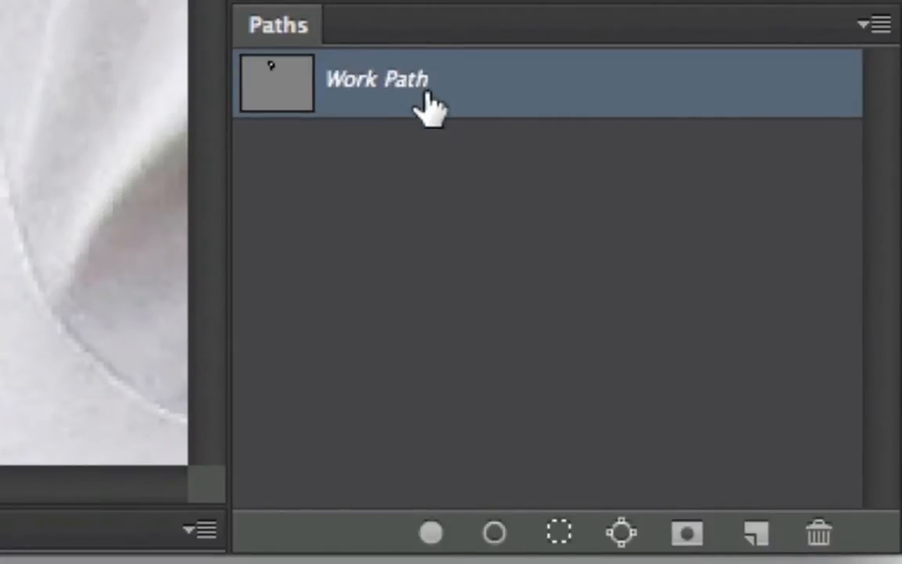
Step: Save the work path as a permanent path, and duplicate it under the name Face Path
{"action": "left_click_drag", "start_coordinate": [378, 93], "coordinate": [412, 100]}
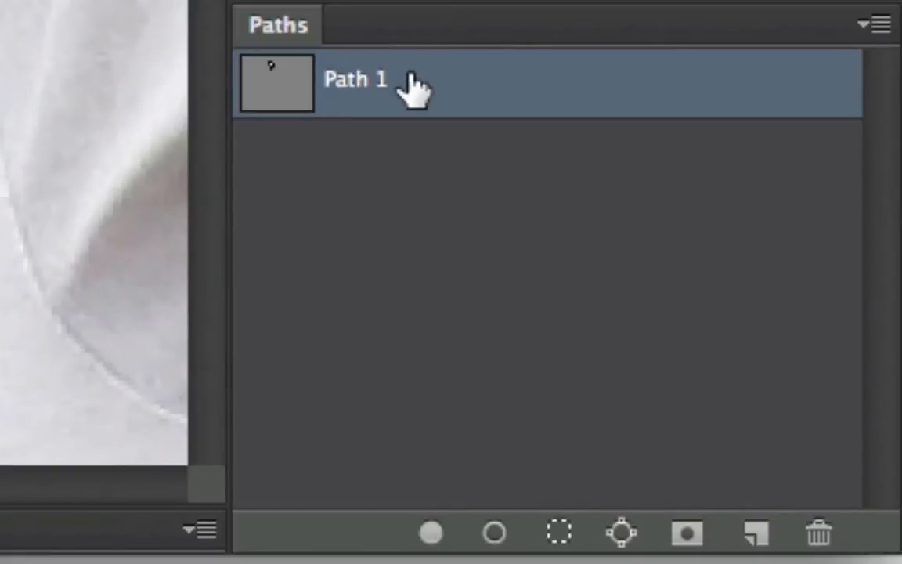
{"action": "left_click_drag", "start_coordinate": [412, 88], "coordinate": [755, 533]}
{"action": "double_click", "coordinate": [418, 150]}
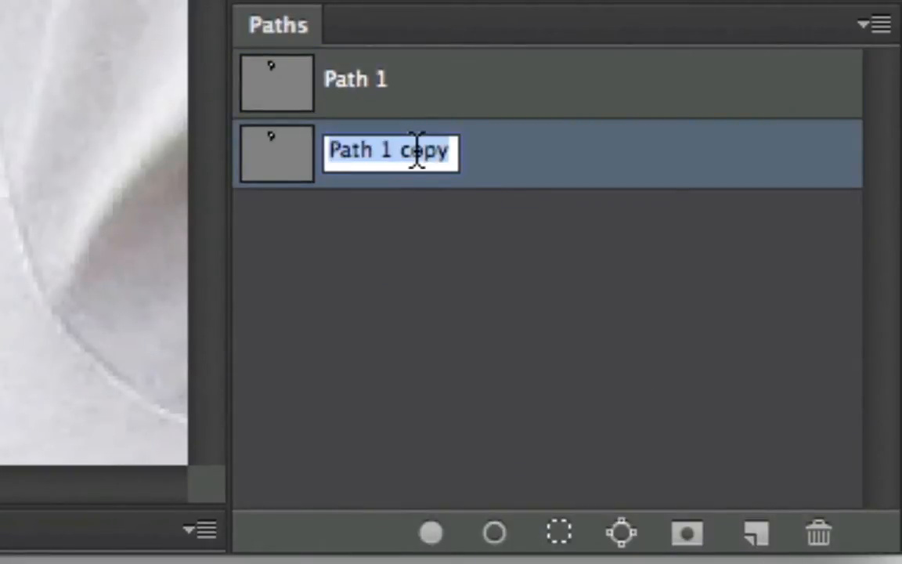
{"action": "type", "text": "Face Path"}
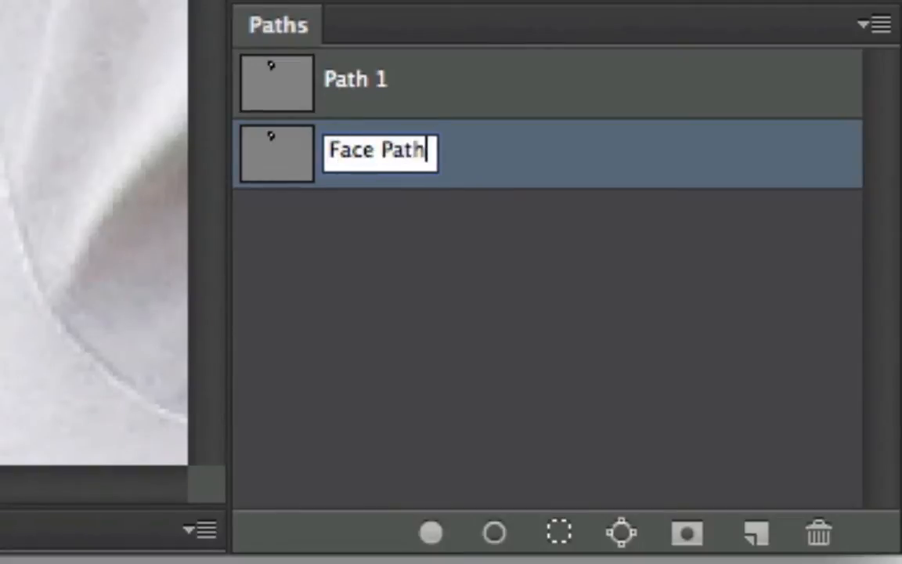
{"action": "key", "text": "Return"}
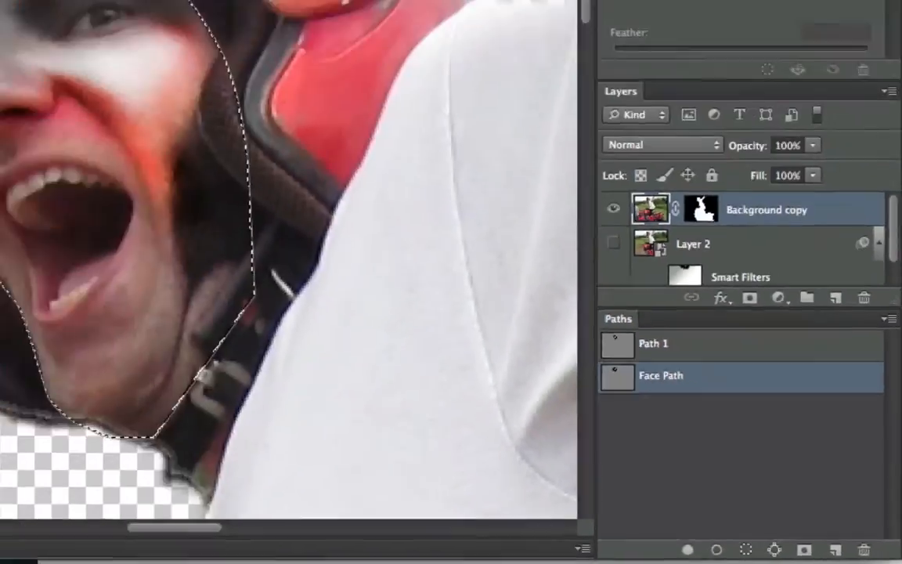
Step: Add a freely curved subpath to Face Path in the transparent area beside the helmet, and check the path's available commands
{"action": "left_click_drag", "start_coordinate": [91, 233], "coordinate": [192, 225]}
{"action": "left_click_drag", "start_coordinate": [196, 248], "coordinate": [207, 297]}
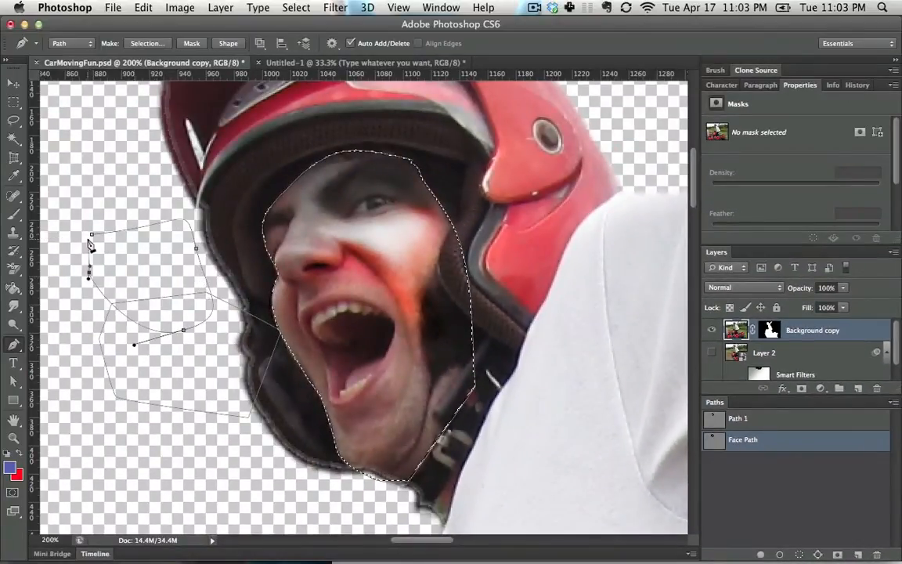
{"action": "mouse_move", "coordinate": [91, 234]}
{"action": "left_mouse_down"}
{"action": "mouse_move", "coordinate": [91, 262]}
{"action": "mouse_move", "coordinate": [123, 251]}
{"action": "mouse_move", "coordinate": [83, 232]}
{"action": "left_mouse_up"}
{"action": "right_click", "coordinate": [89, 272]}
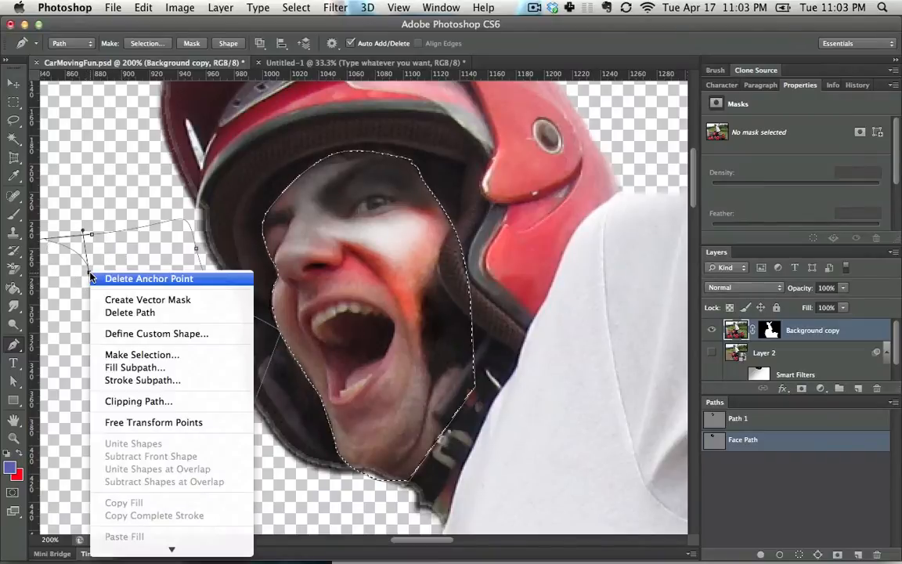
{"action": "left_click", "coordinate": [188, 244]}
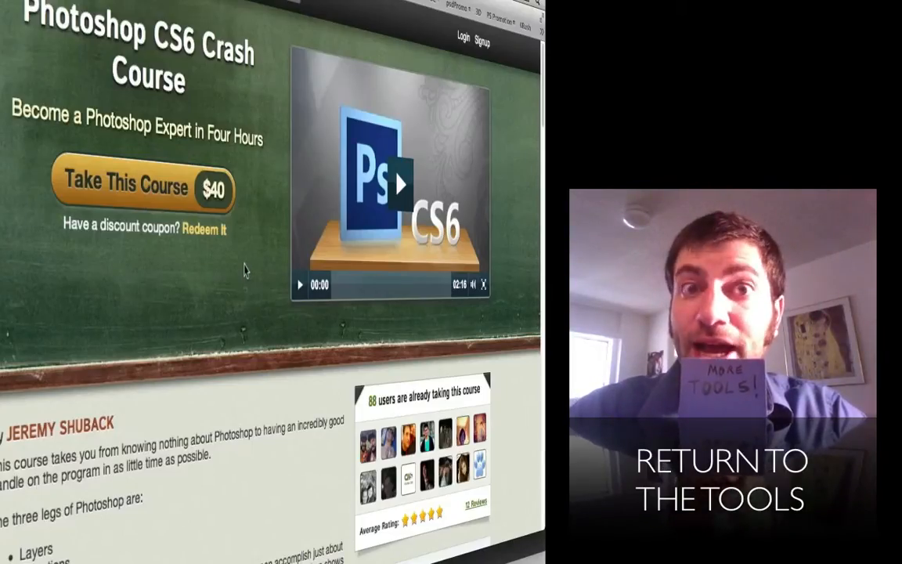
{"action": "scroll", "coordinate": [244, 270], "scroll_direction": "down", "scroll_amount": 2}
{"action": "scroll", "coordinate": [244, 270], "scroll_direction": "down", "scroll_amount": 8}
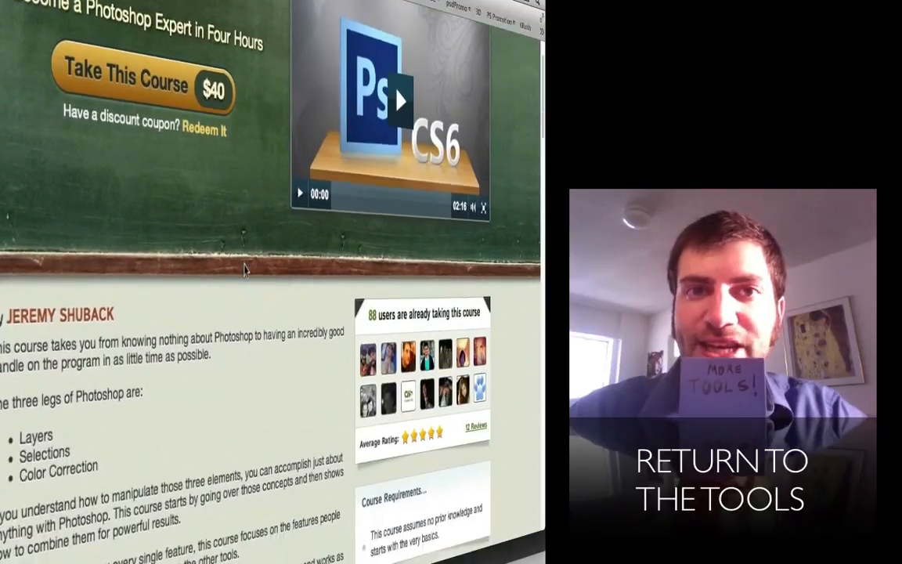
{"action": "scroll", "coordinate": [245, 270], "scroll_direction": "down", "scroll_amount": 3}
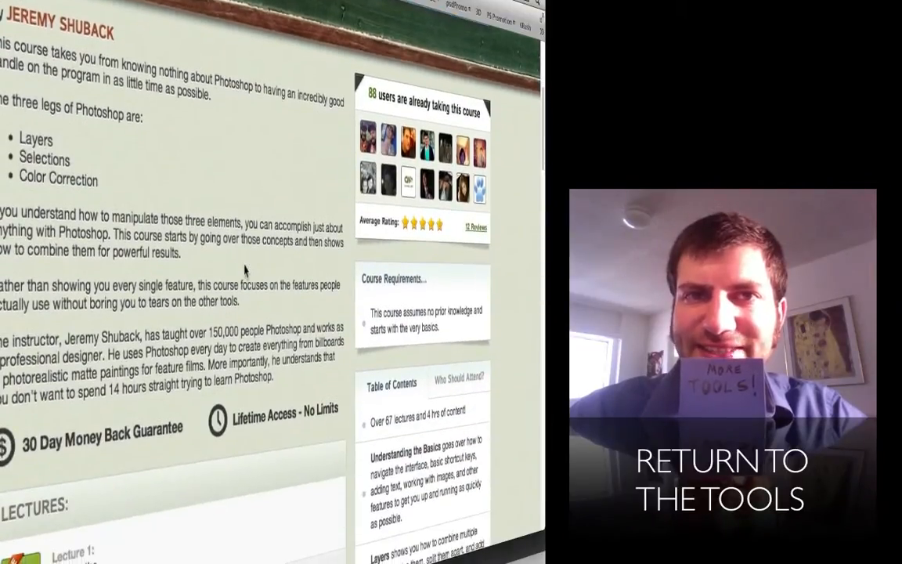